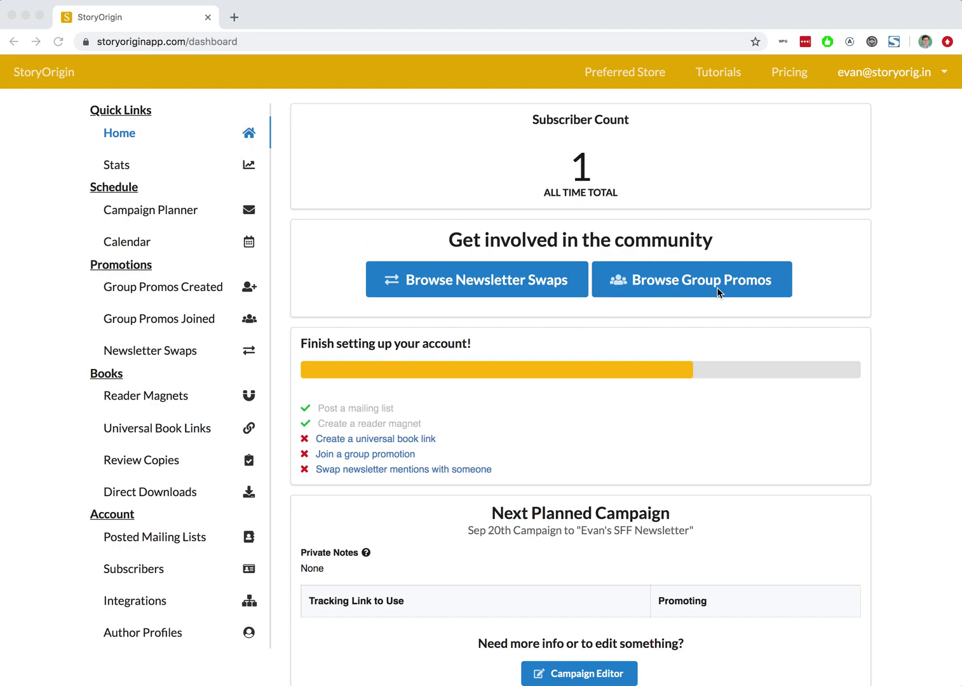
# Browse the group promotions table, scrolling down to its end
pyautogui.click(653, 286)
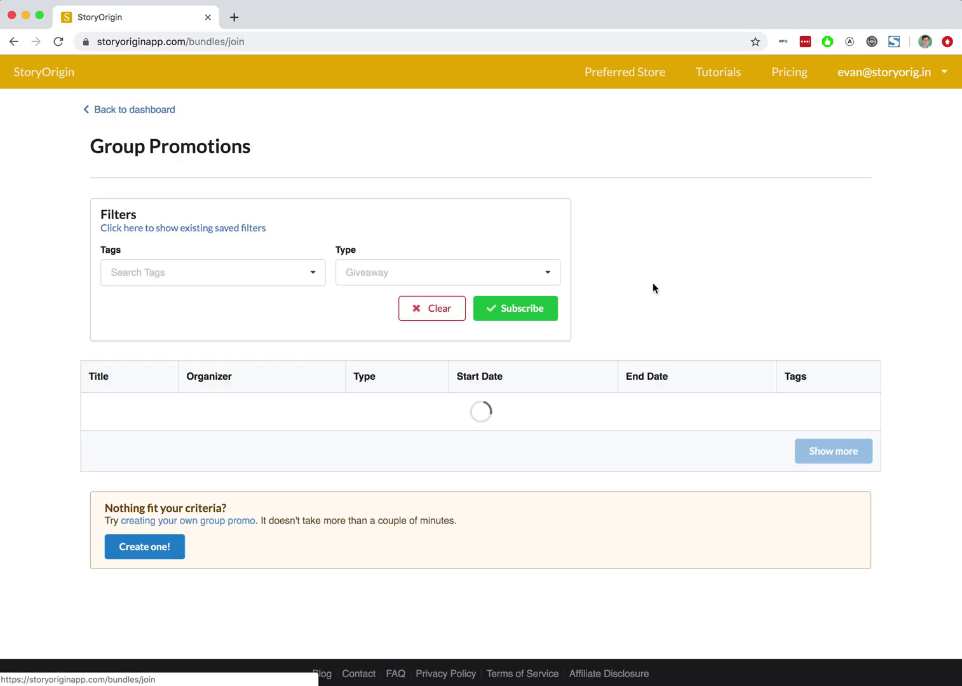
pyautogui.scroll(-10, 521, 360)
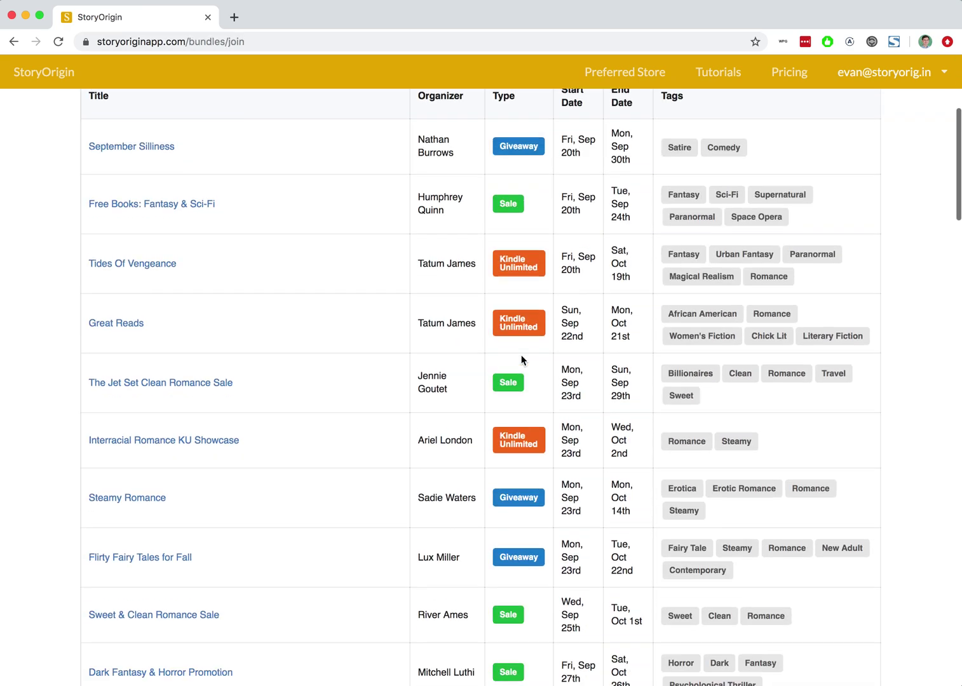
pyautogui.scroll(-5, 522, 359)
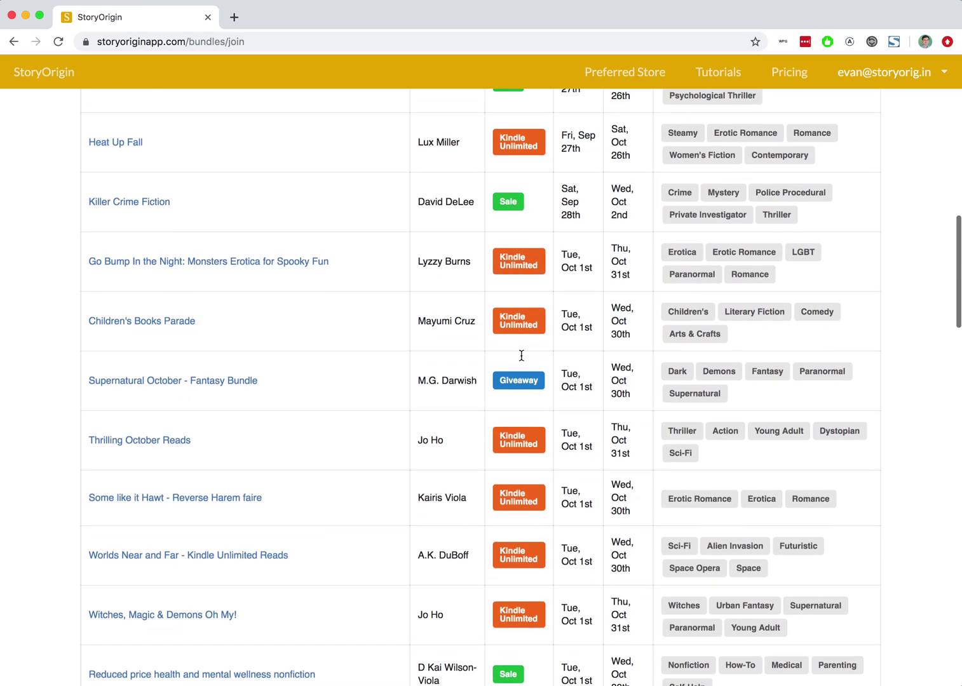
pyautogui.scroll(-8, 521, 358)
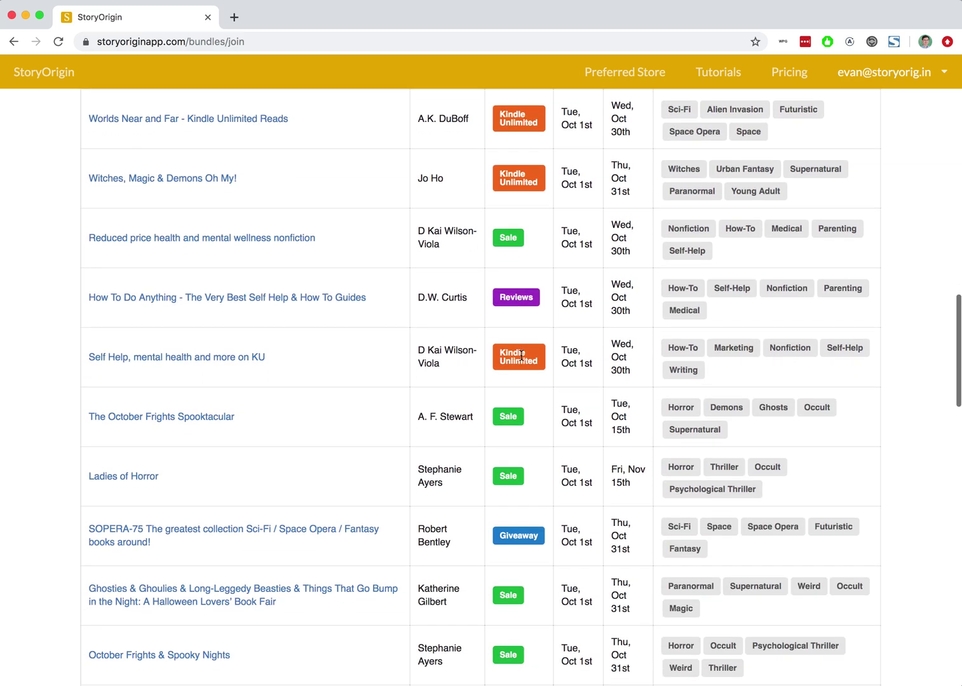
pyautogui.scroll(-11, 521, 360)
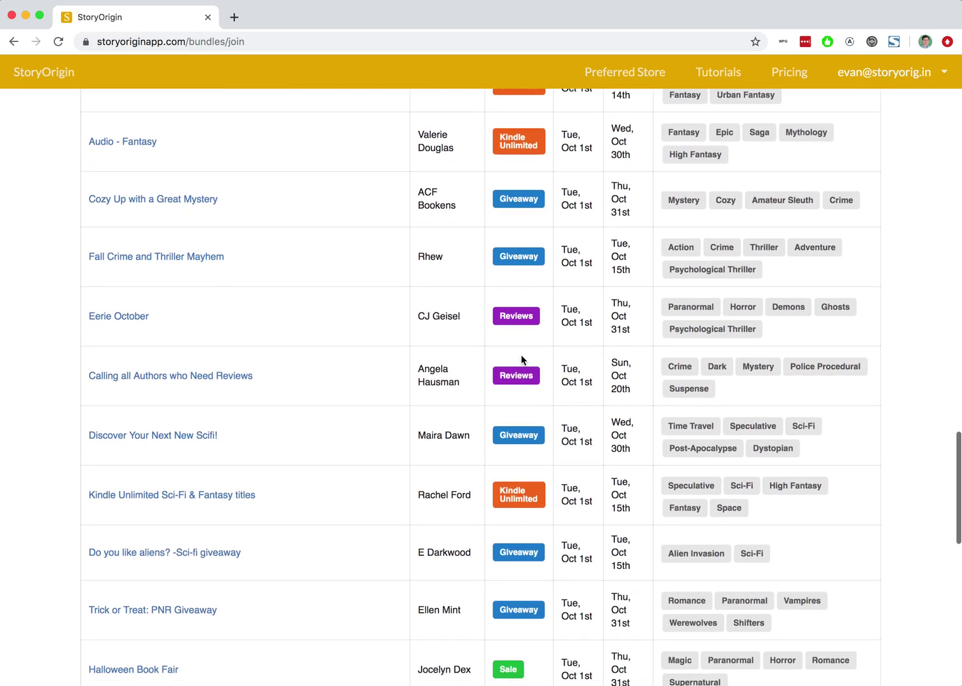
pyautogui.scroll(-5, 521, 360)
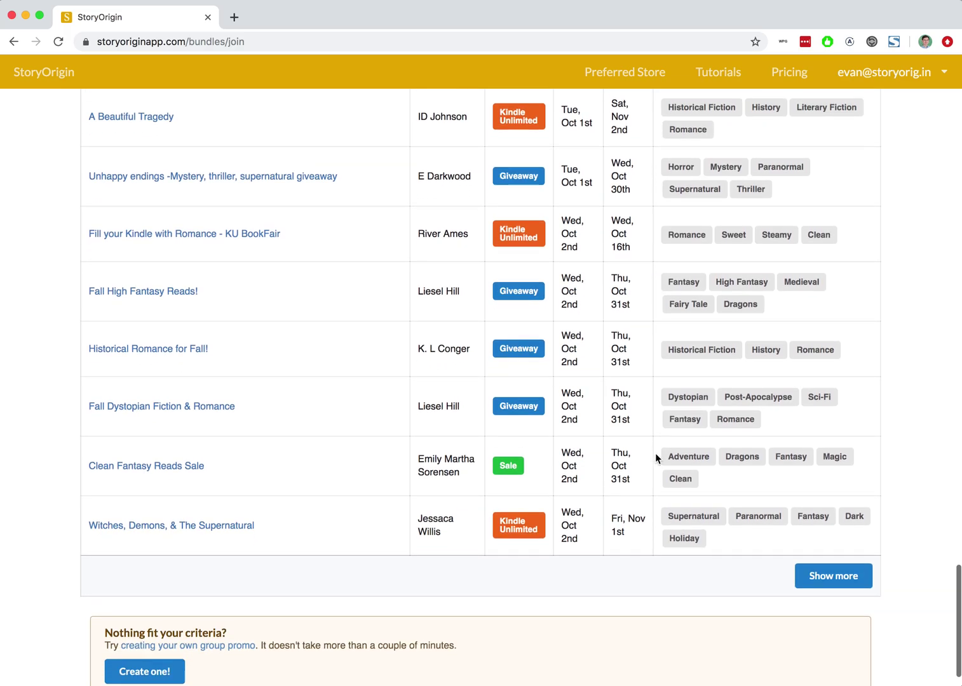
# Load more promotions and scroll until the Test promotion row appears
pyautogui.click(820, 576)
pyautogui.scroll(-6, 820, 575)
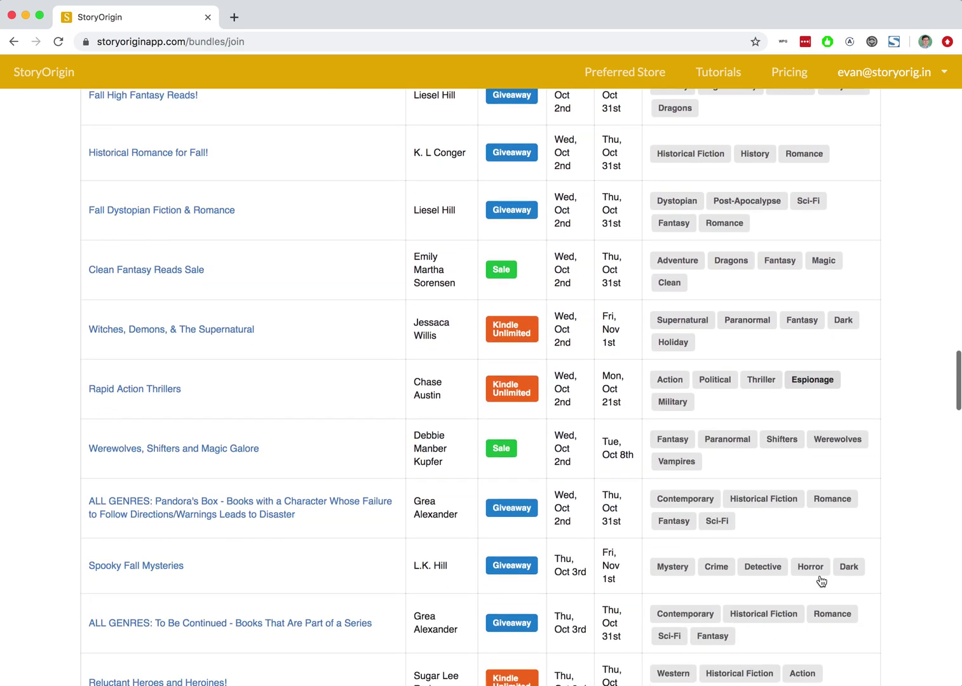
pyautogui.scroll(-9, 820, 576)
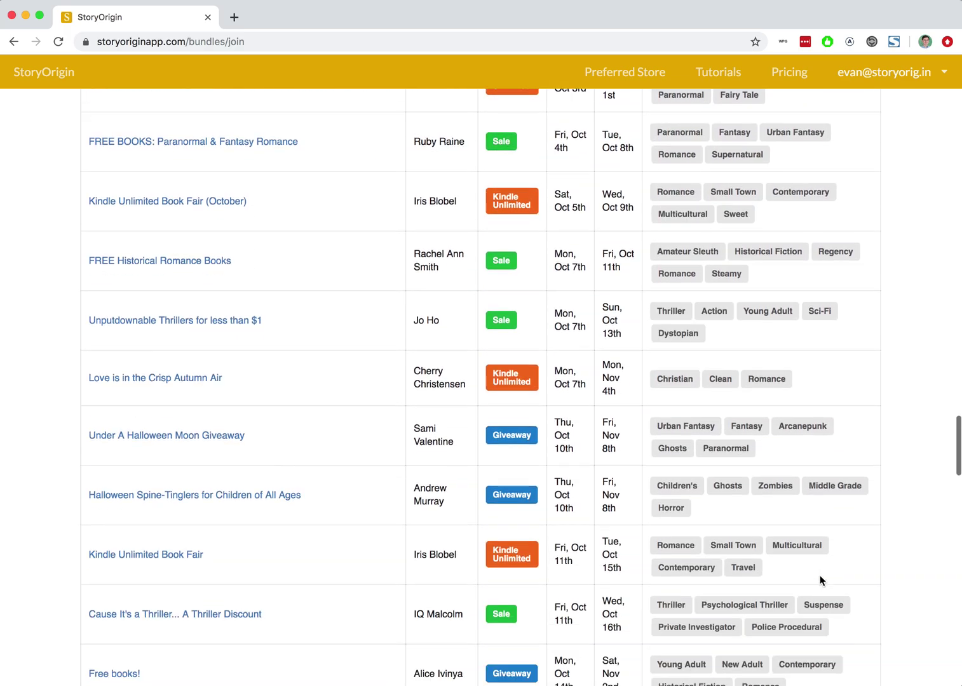
pyautogui.scroll(-9, 820, 575)
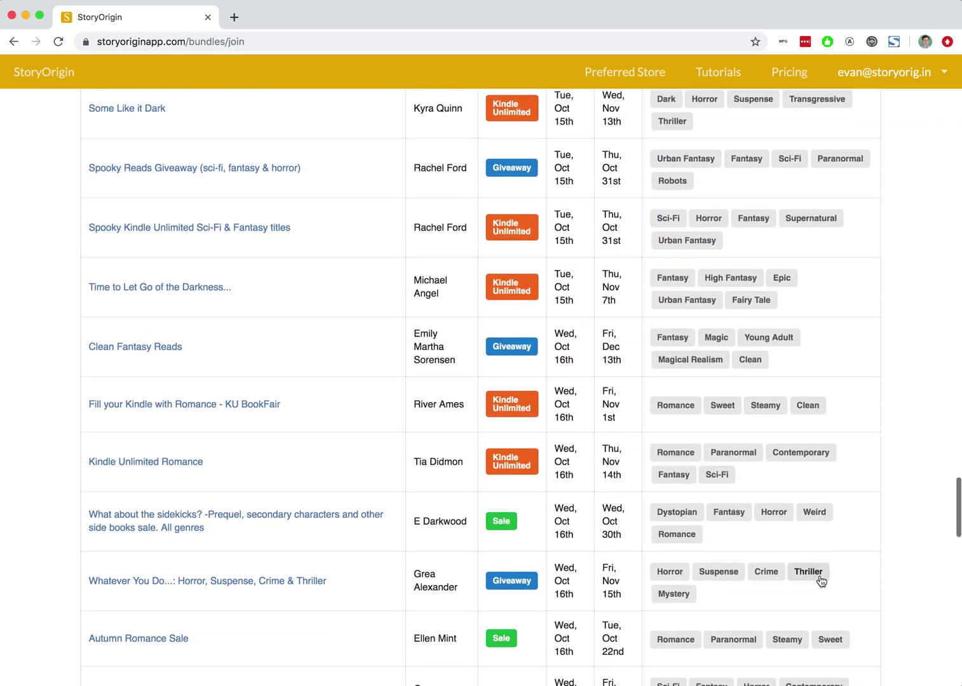
pyautogui.scroll(-7, 822, 581)
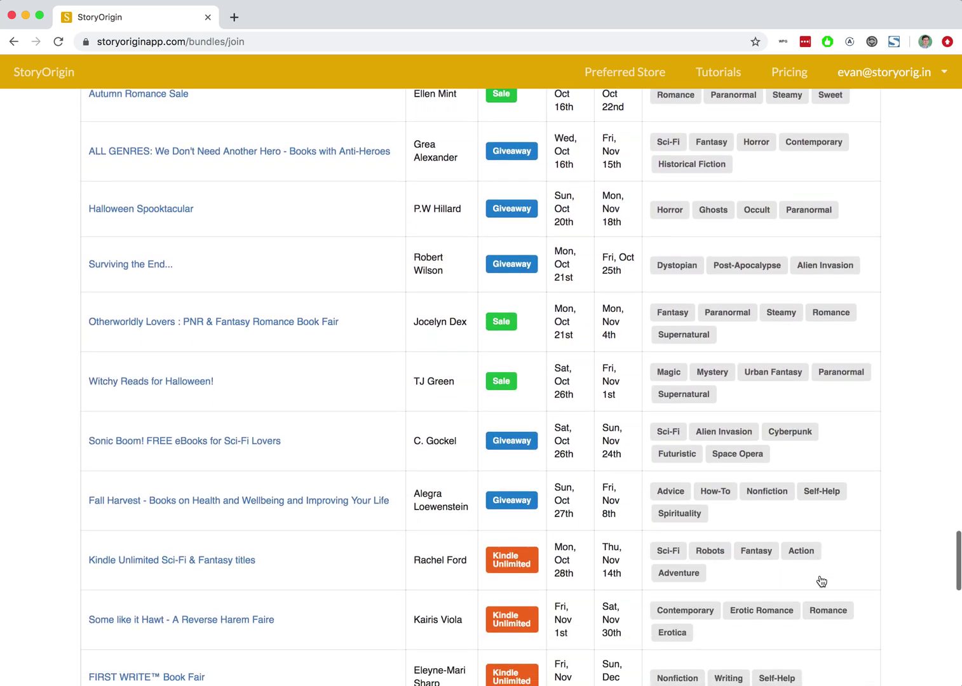
pyautogui.scroll(-4, 822, 581)
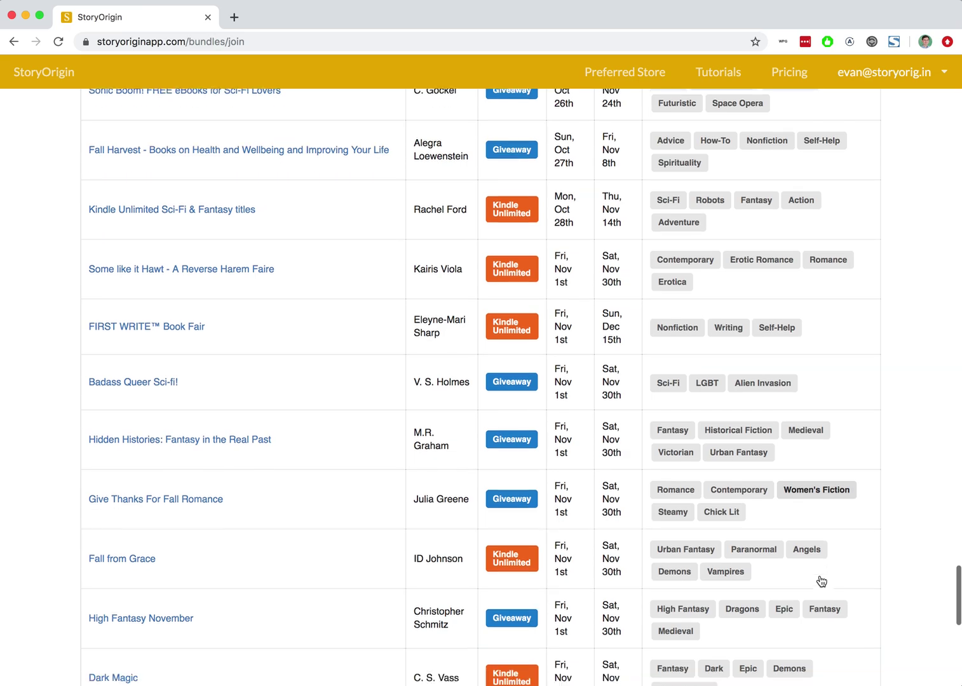
pyautogui.scroll(-4, 820, 576)
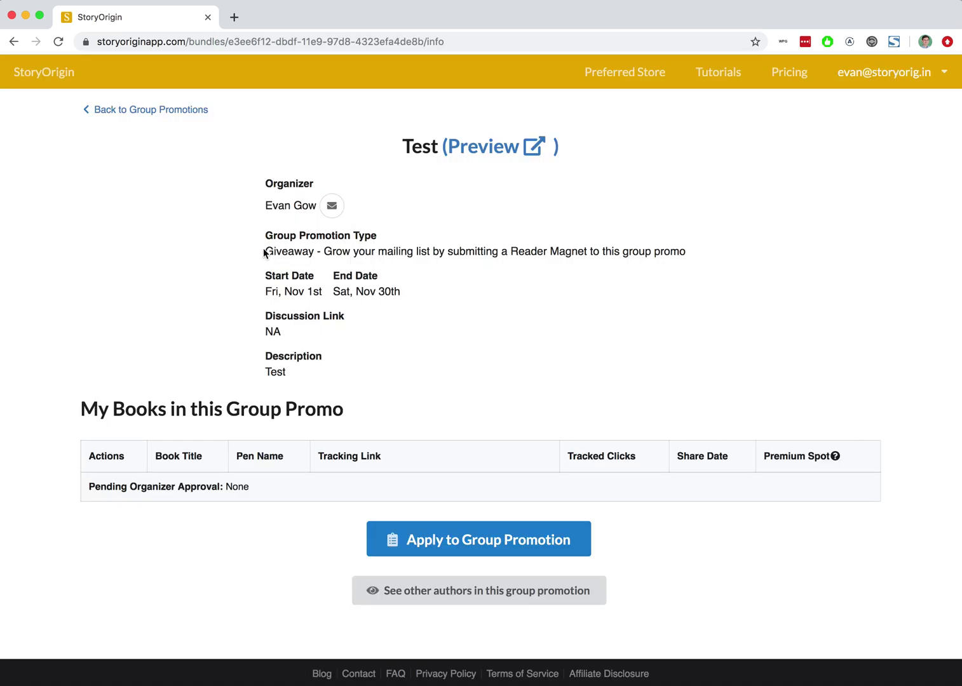
# Review the Test promo's Giveaway type, start date and My Books in this Group Promo section
pyautogui.moveTo(267, 252); pyautogui.dragTo(451, 286)
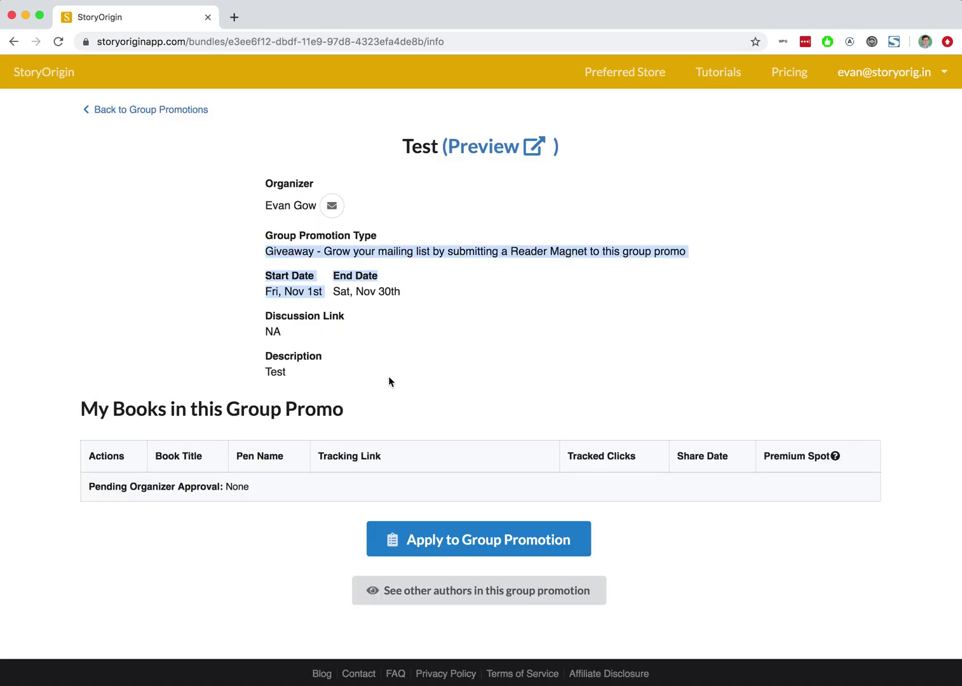
pyautogui.click(341, 359)
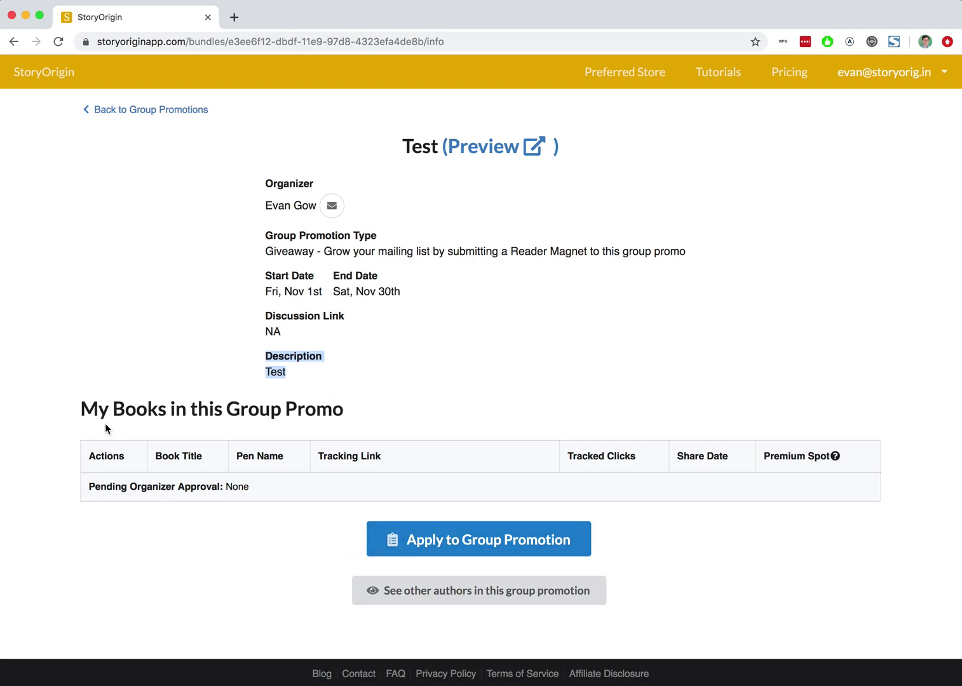
pyautogui.moveTo(81, 410); pyautogui.dragTo(347, 420)
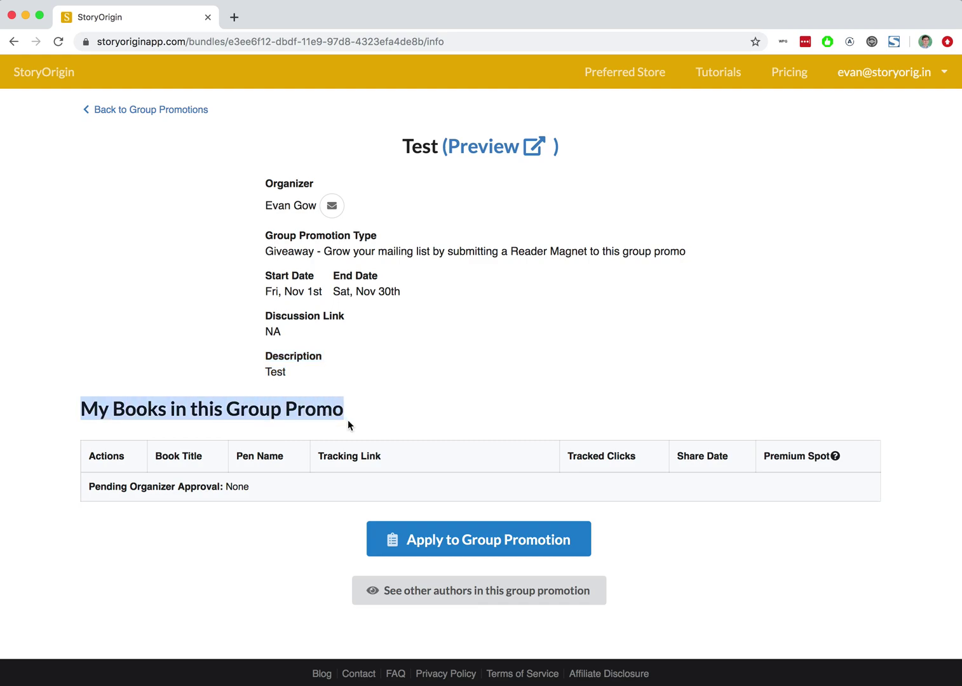
# Start the Test application with your own profile as sender and Dracula Bleh! as reader magnet
pyautogui.click(401, 540)
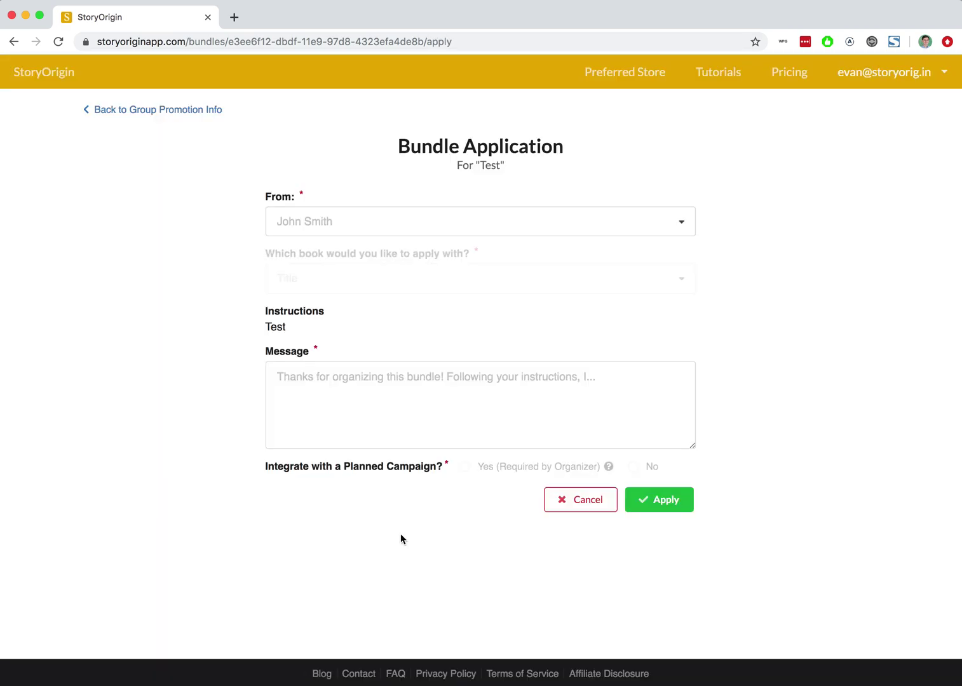
pyautogui.click(378, 234)
pyautogui.click(360, 252)
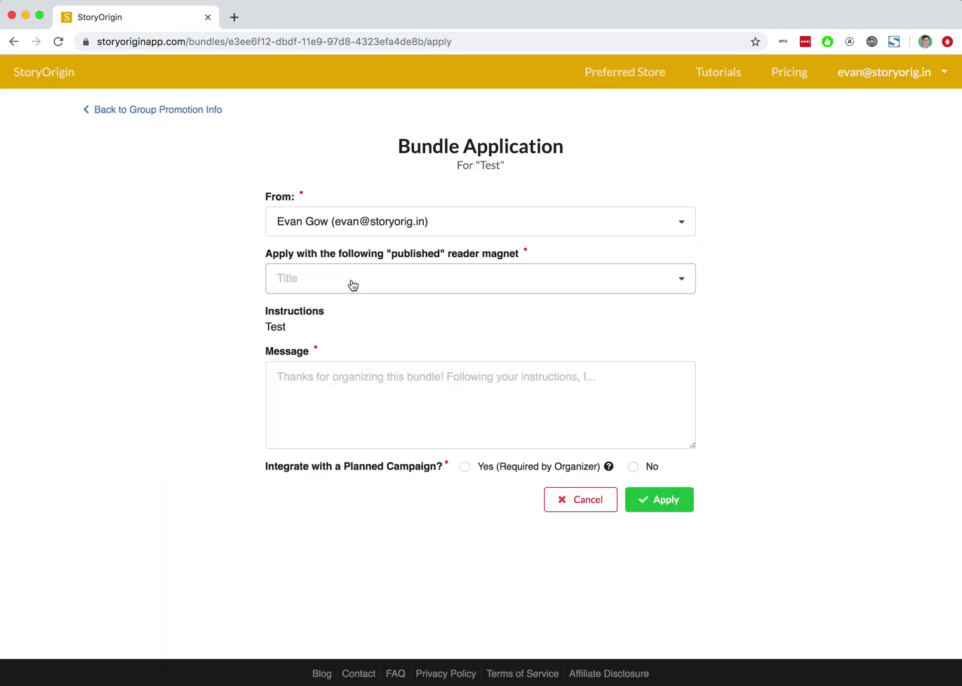
pyautogui.click(351, 281)
pyautogui.click(344, 308)
# Enter the message 'Thanks for organizer!' and choose Yes to integrate with a planned campaign
pyautogui.click(365, 375)
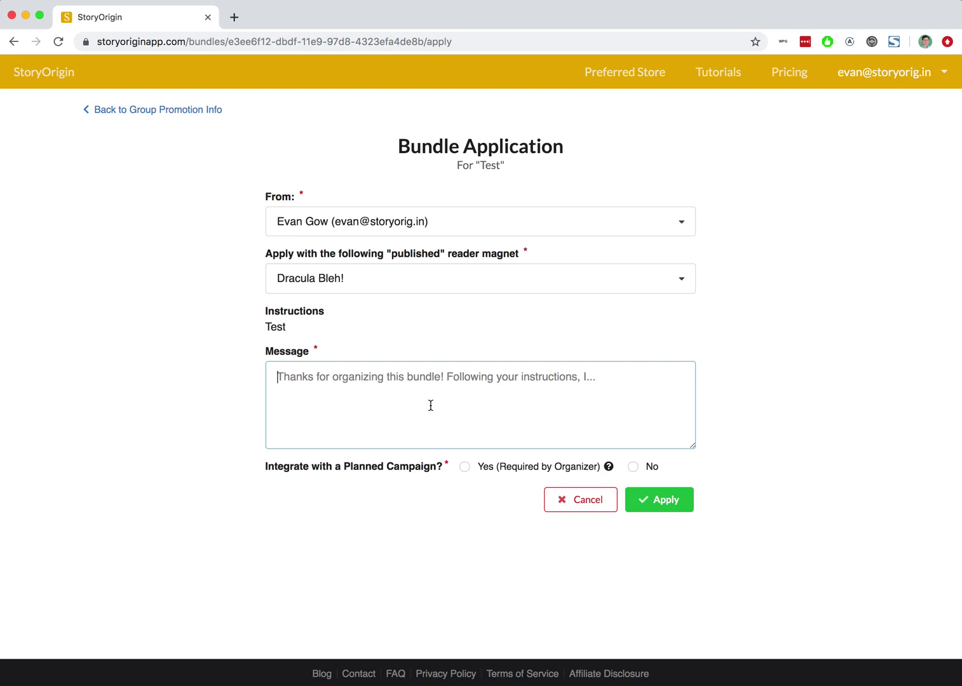
pyautogui.write('Th')
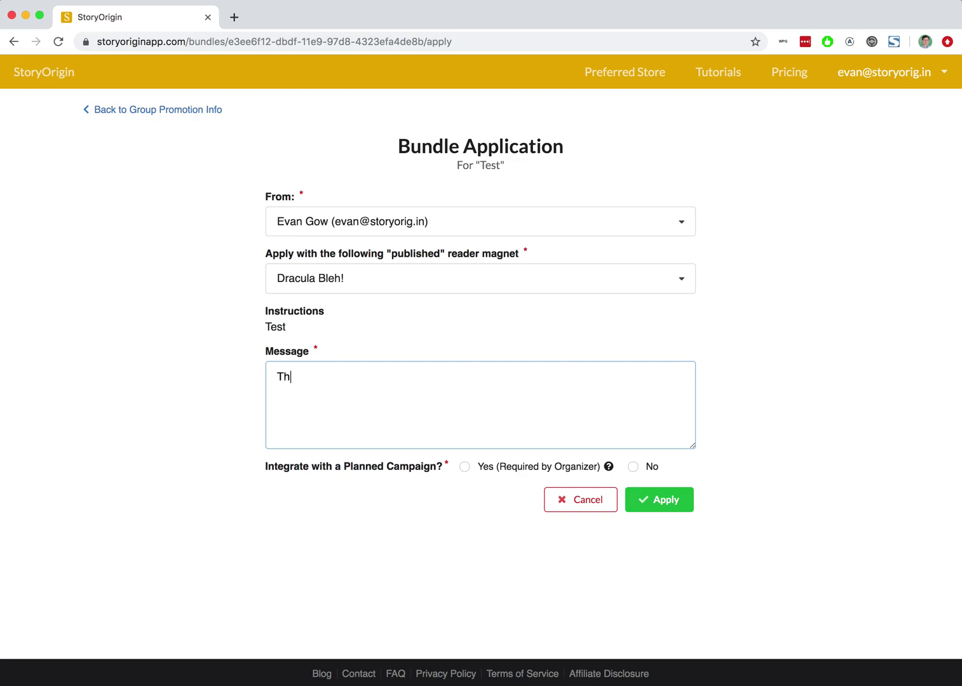
pyautogui.write('anks for organizer!')
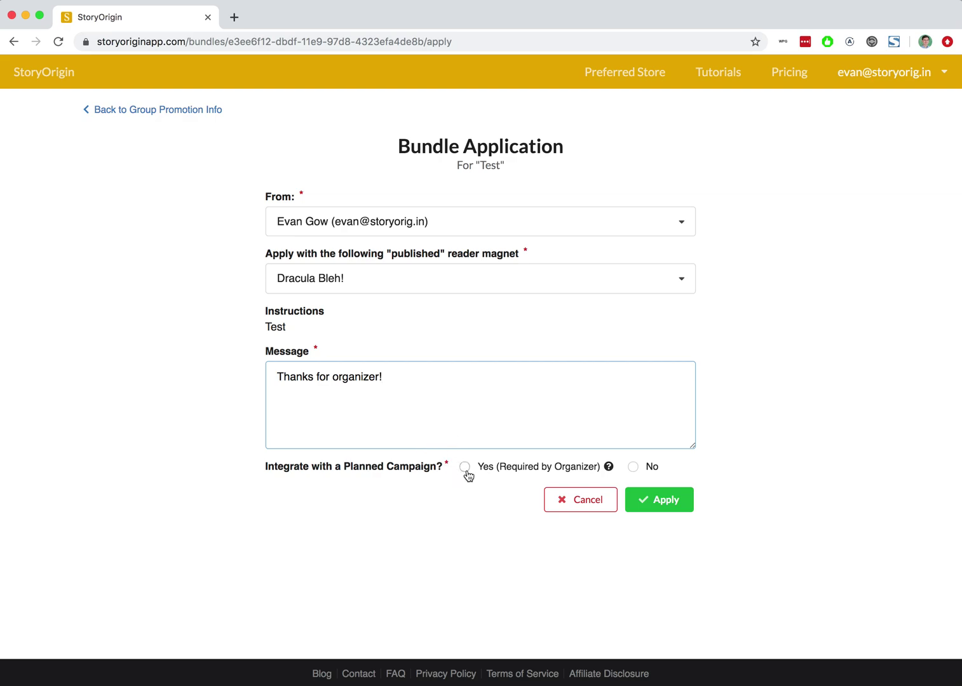
pyautogui.write('w')
pyautogui.press('BackSpace')
pyautogui.click(464, 467)
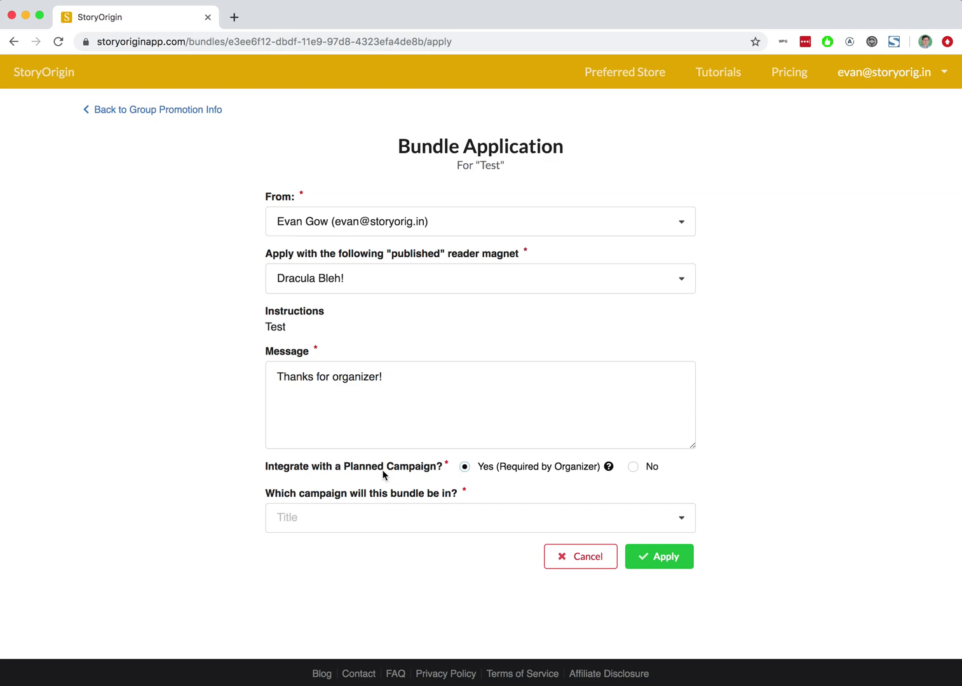
# Link the application to the Nov 20th newsletter campaign and submit it
pyautogui.click(367, 520)
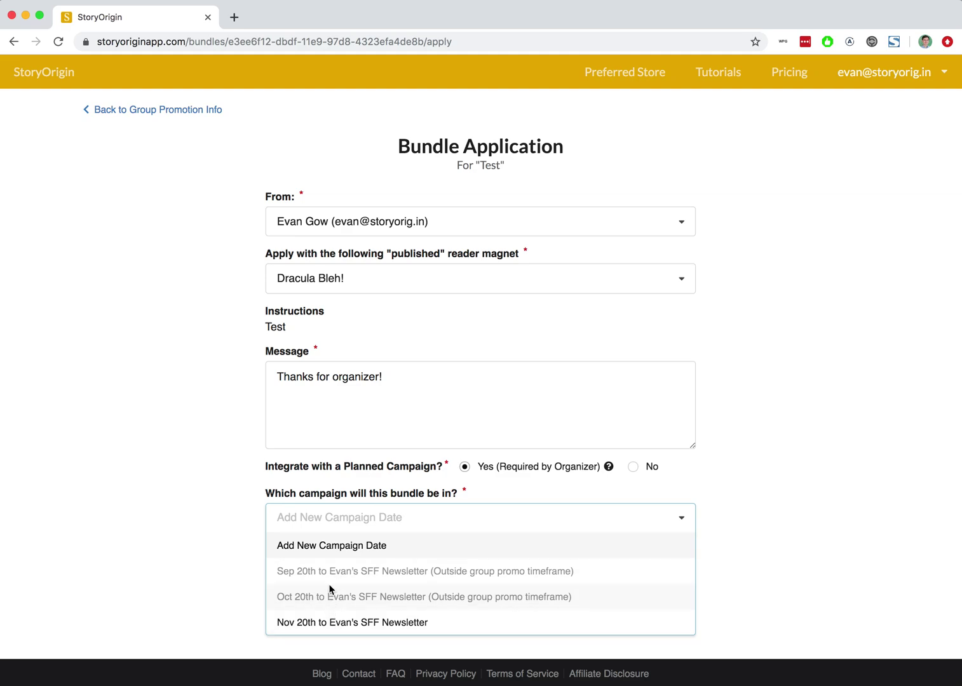
pyautogui.click(329, 624)
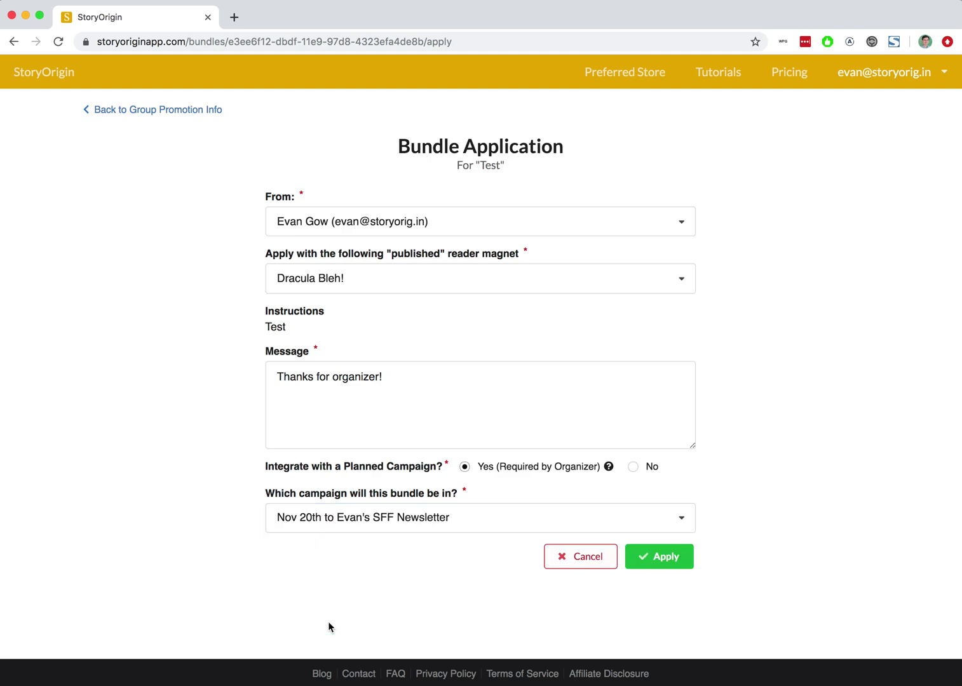
pyautogui.click(668, 559)
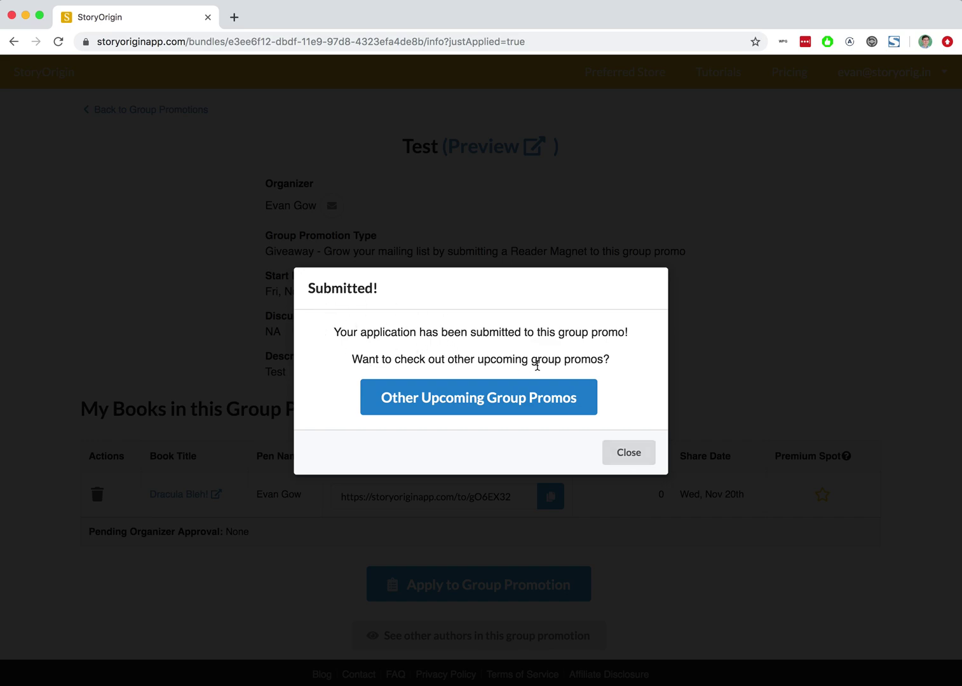
# Close the Submitted! confirmation and select Dracula Bleh!'s tracking link URL
pyautogui.click(625, 453)
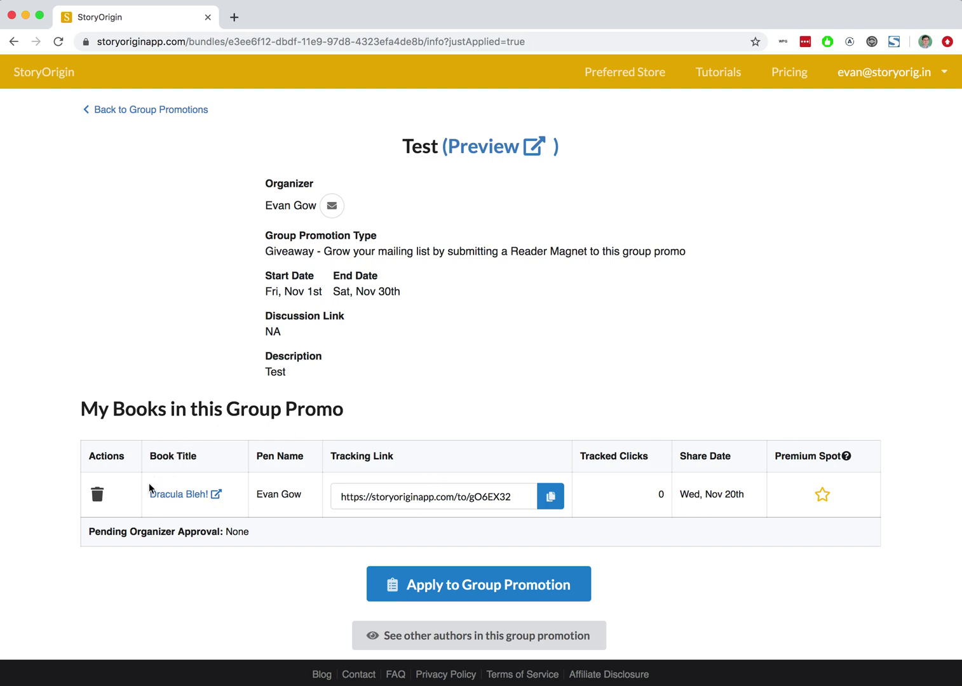
pyautogui.moveTo(88, 531); pyautogui.dragTo(260, 532)
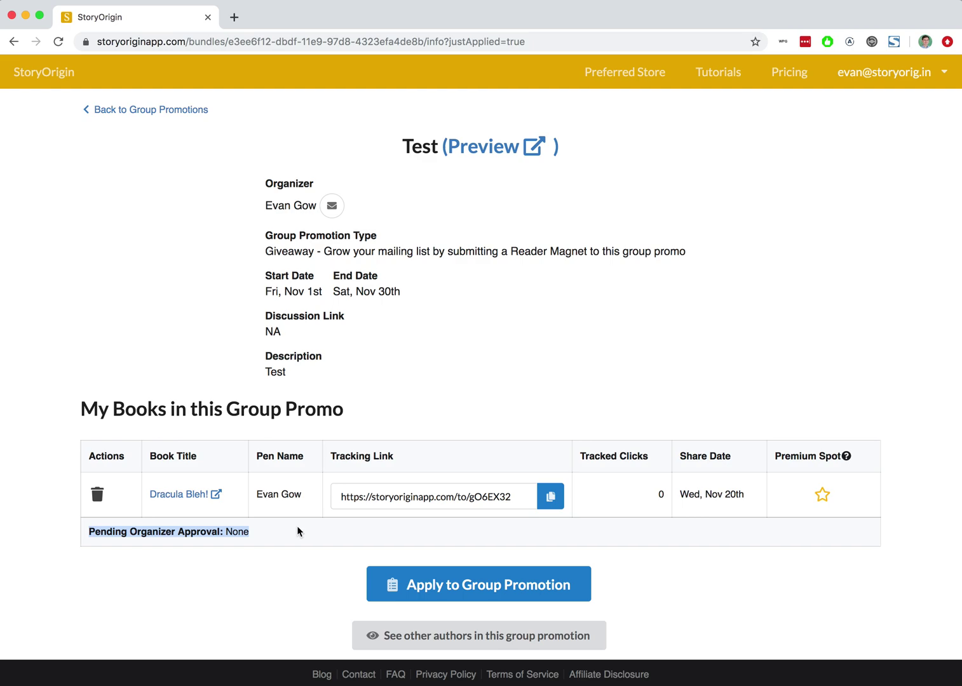
pyautogui.moveTo(84, 408); pyautogui.dragTo(316, 408)
pyautogui.click(317, 408)
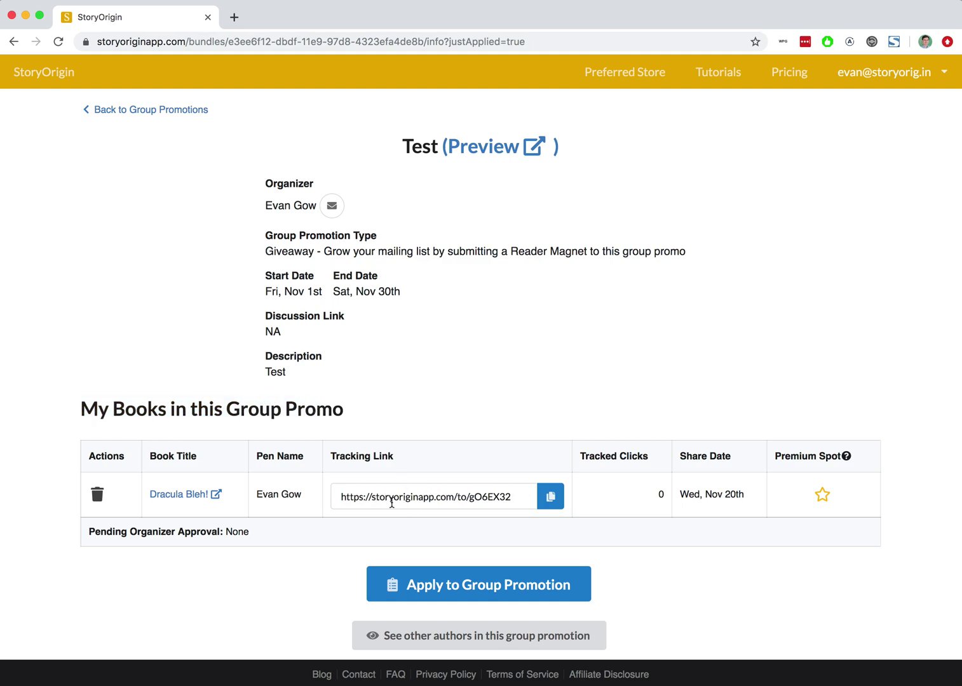
pyautogui.click(342, 499)
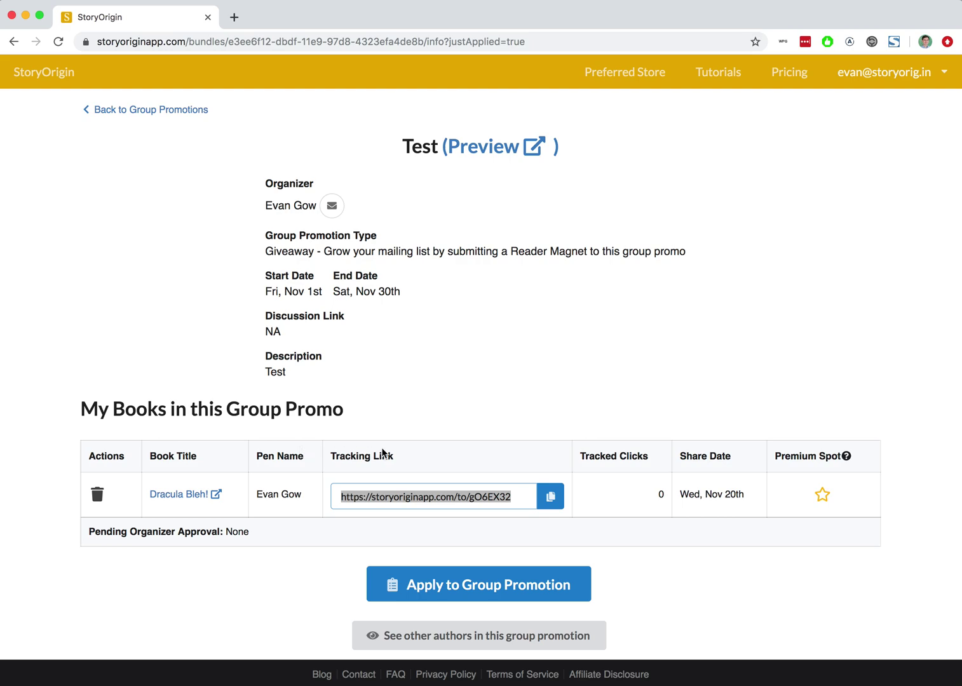
# Go back through the dashboard to the Campaign Planner and open the Wed, Nov 20th campaign
pyautogui.click(176, 112)
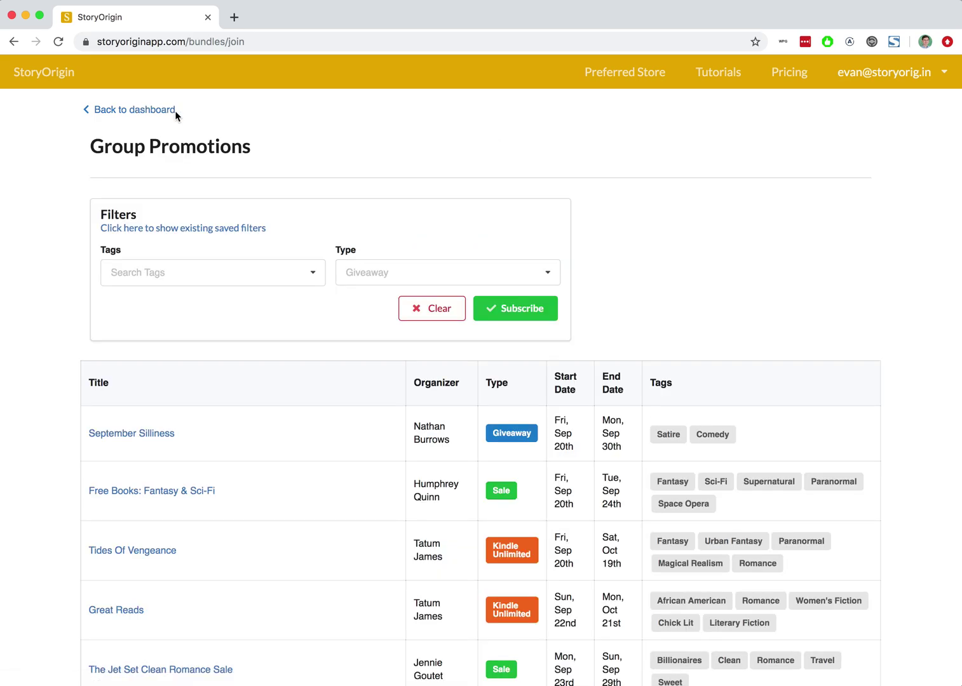
pyautogui.click(175, 111)
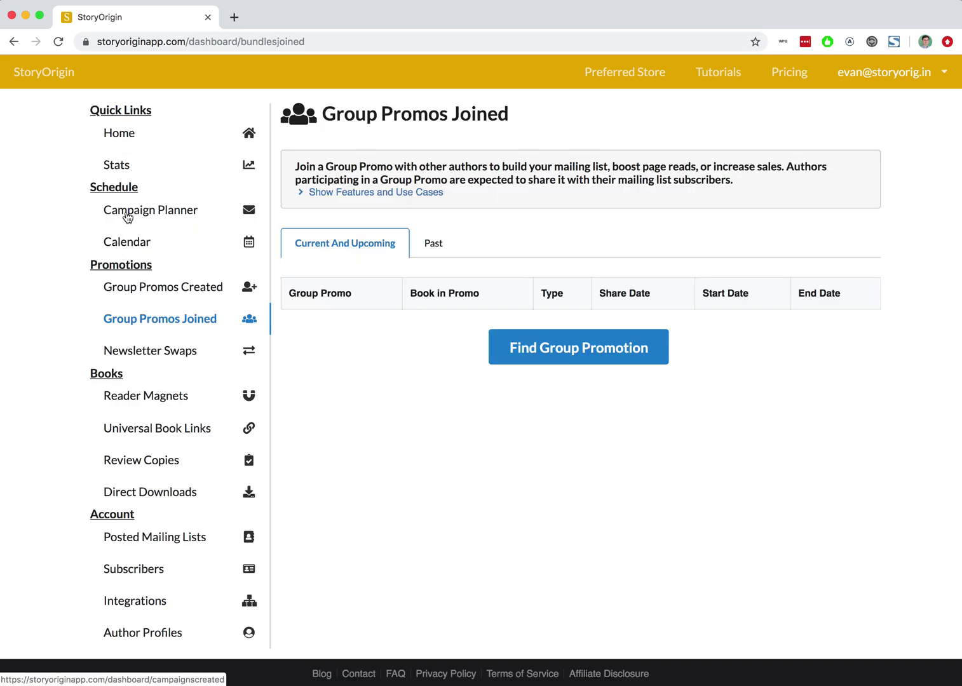
pyautogui.click(127, 216)
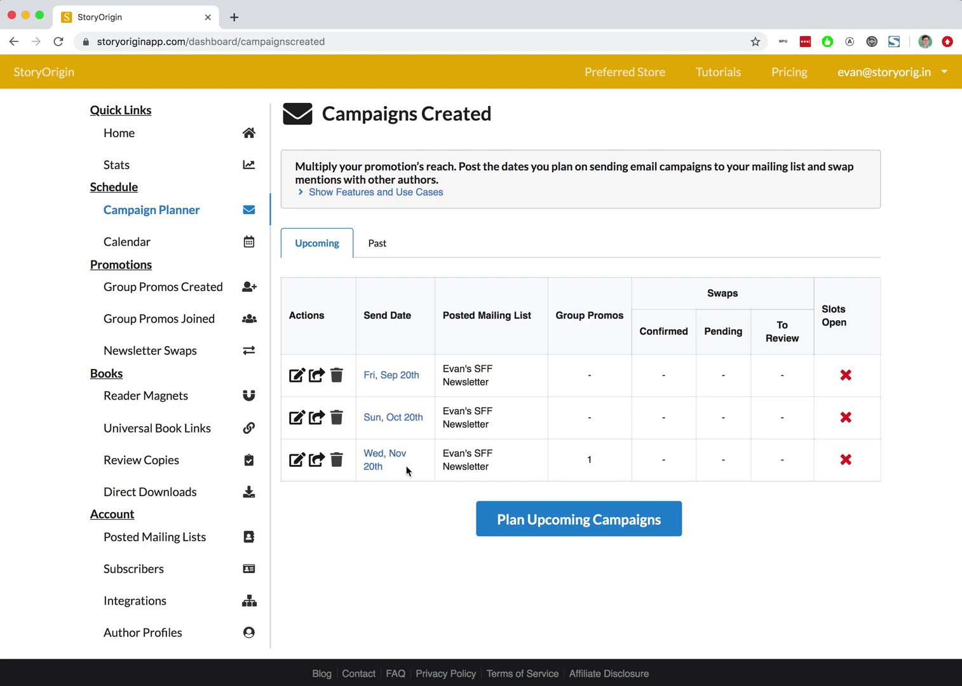
pyautogui.moveTo(407, 471); pyautogui.dragTo(363, 453)
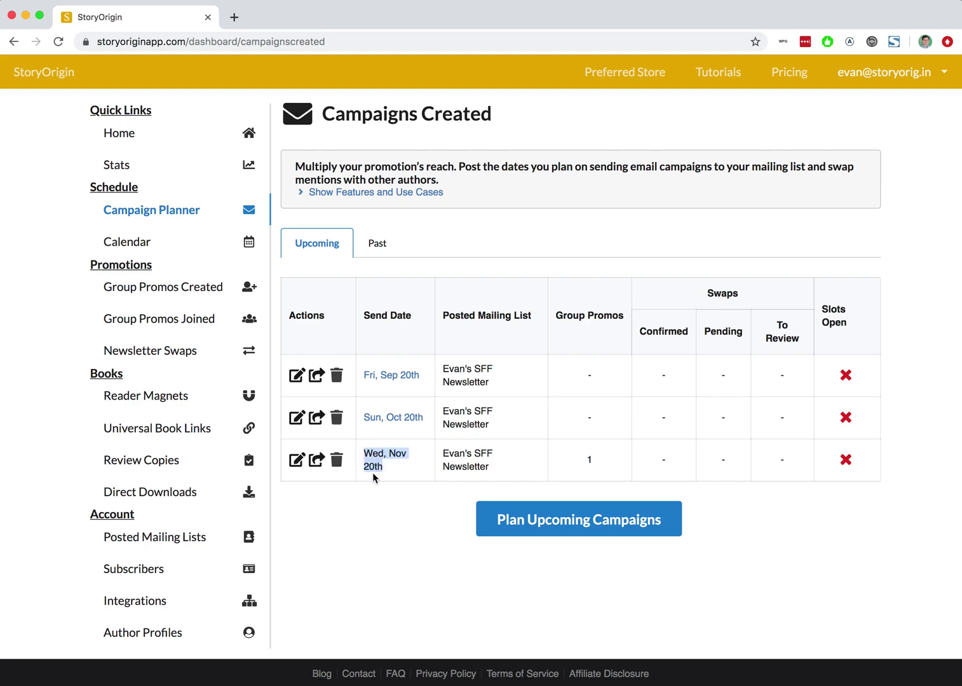
pyautogui.click(296, 461)
# Check the Nov 20th campaign's Links for Me to Promote, then go to the Contact page
pyautogui.scroll(-3, 293, 470)
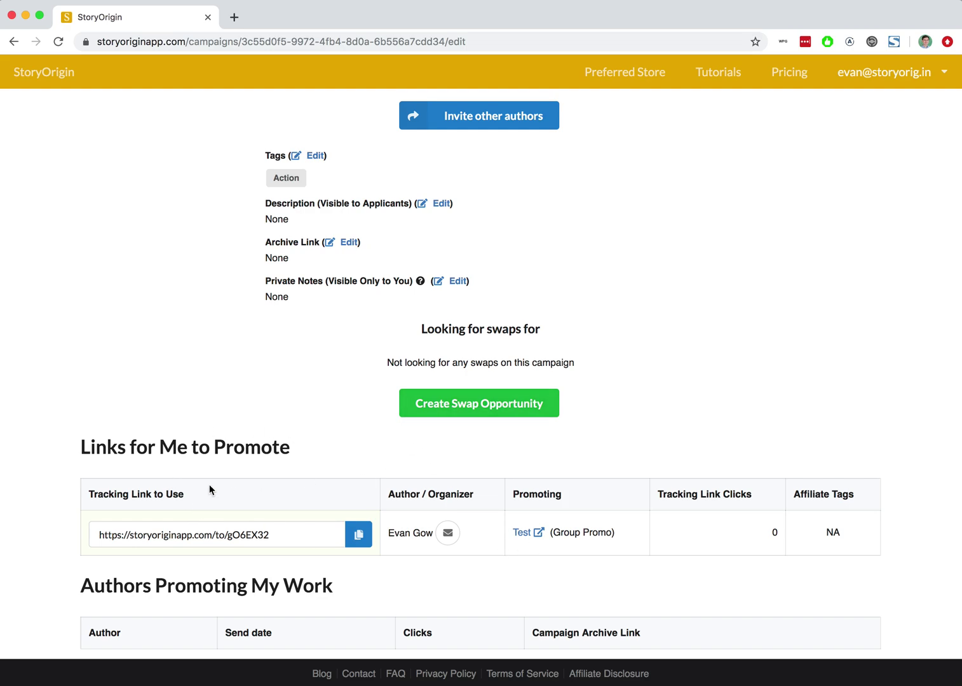
pyautogui.scroll(1, 261, 435)
pyautogui.scroll(2, 261, 435)
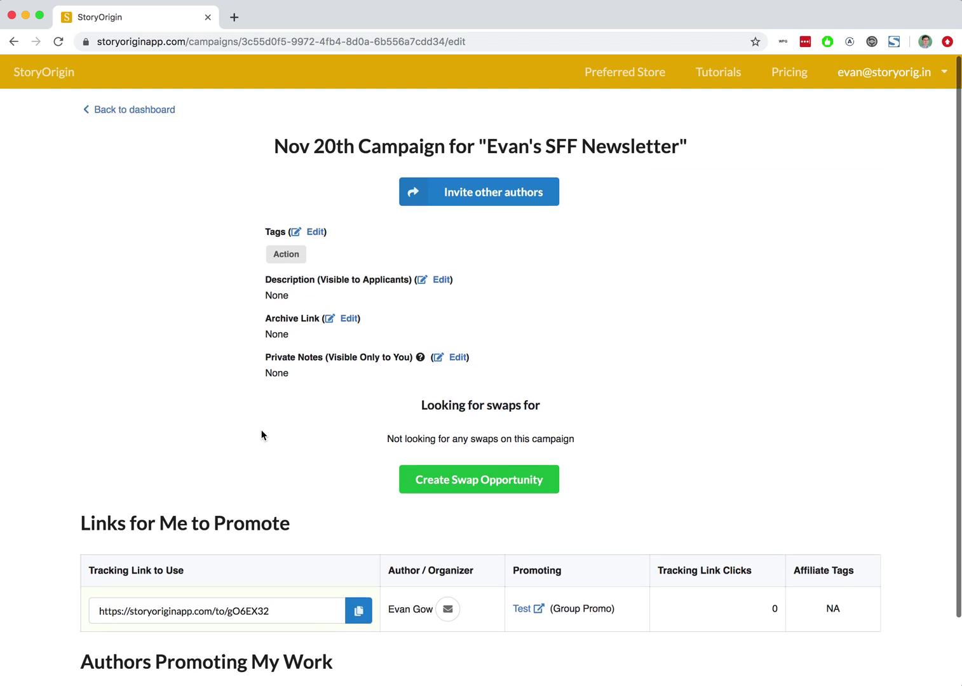
pyautogui.scroll(-1, 261, 436)
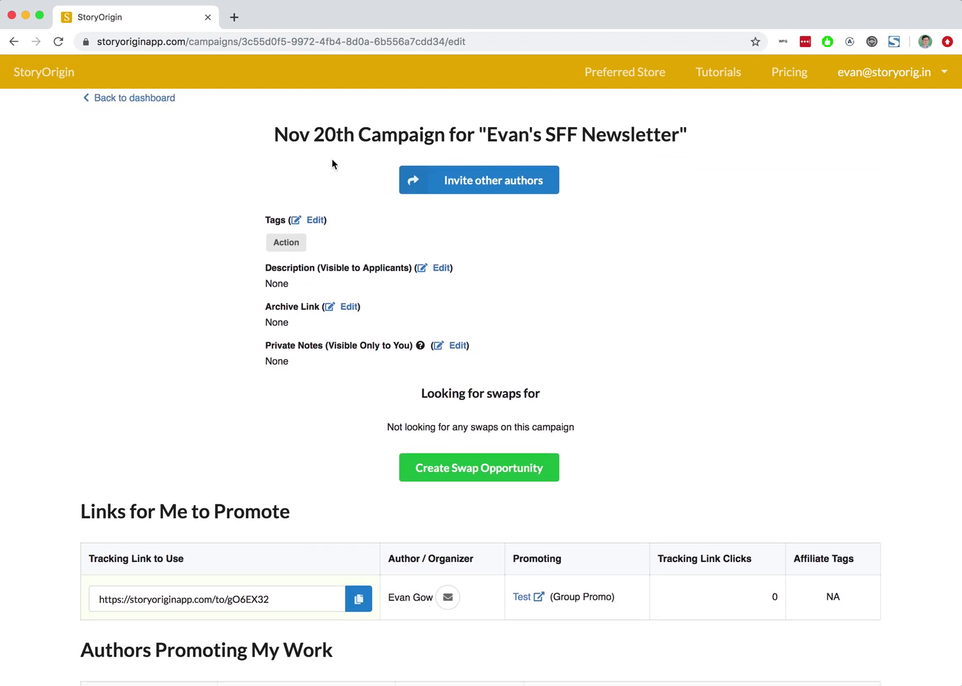
pyautogui.scroll(-1, 176, 492)
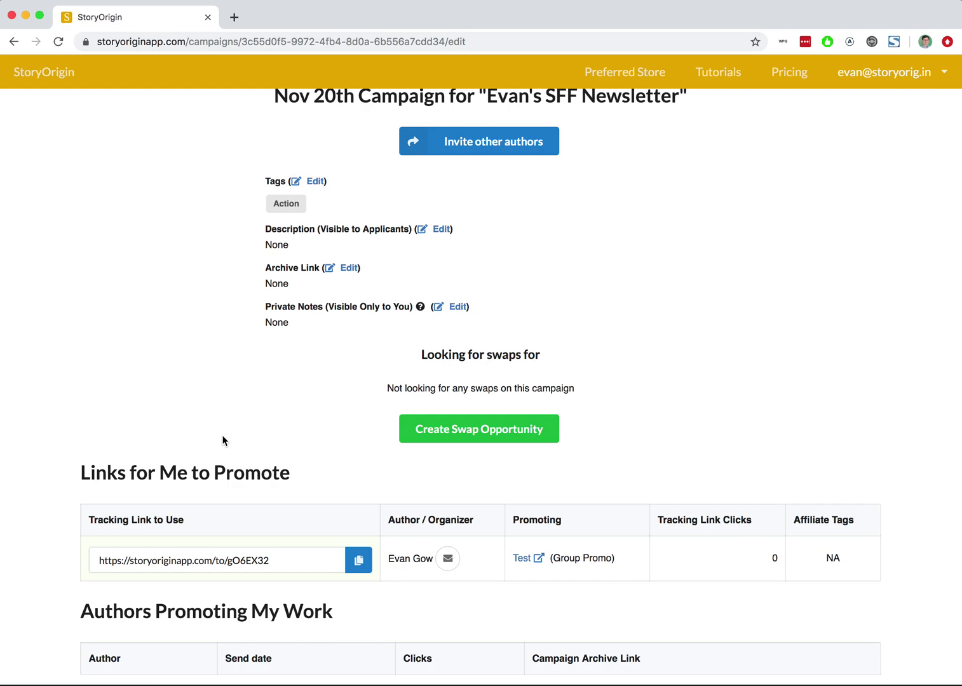
pyautogui.scroll(2, 223, 441)
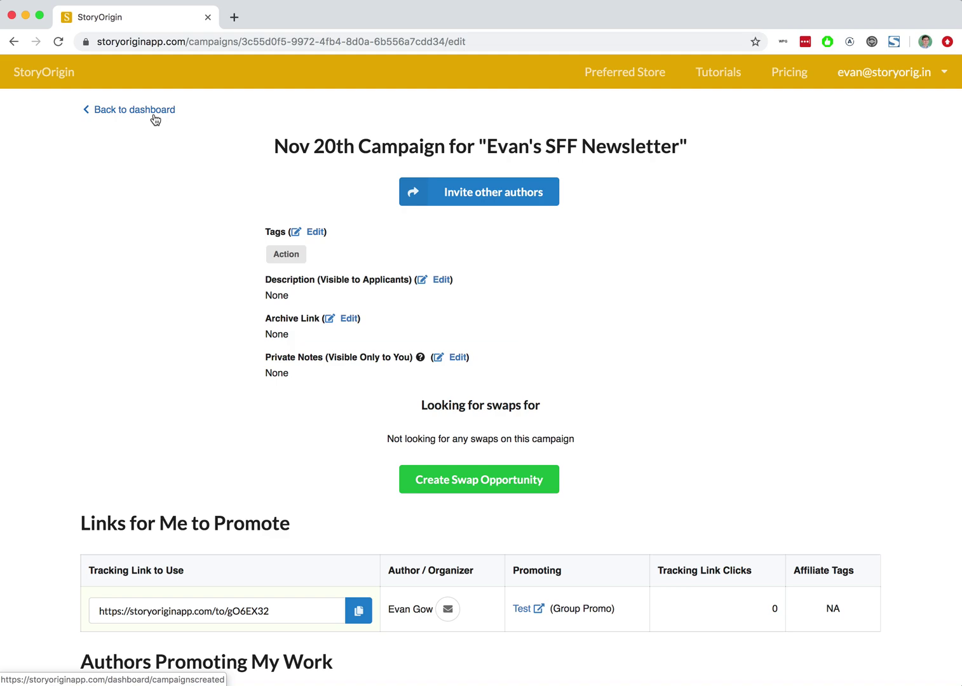
pyautogui.scroll(-2, 247, 377)
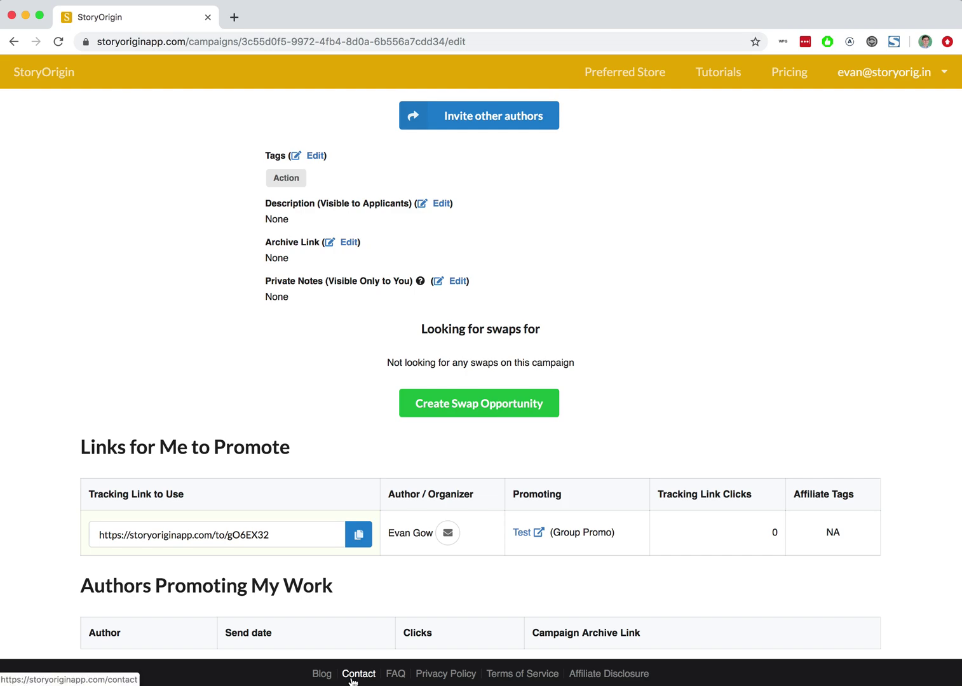
pyautogui.click(353, 677)
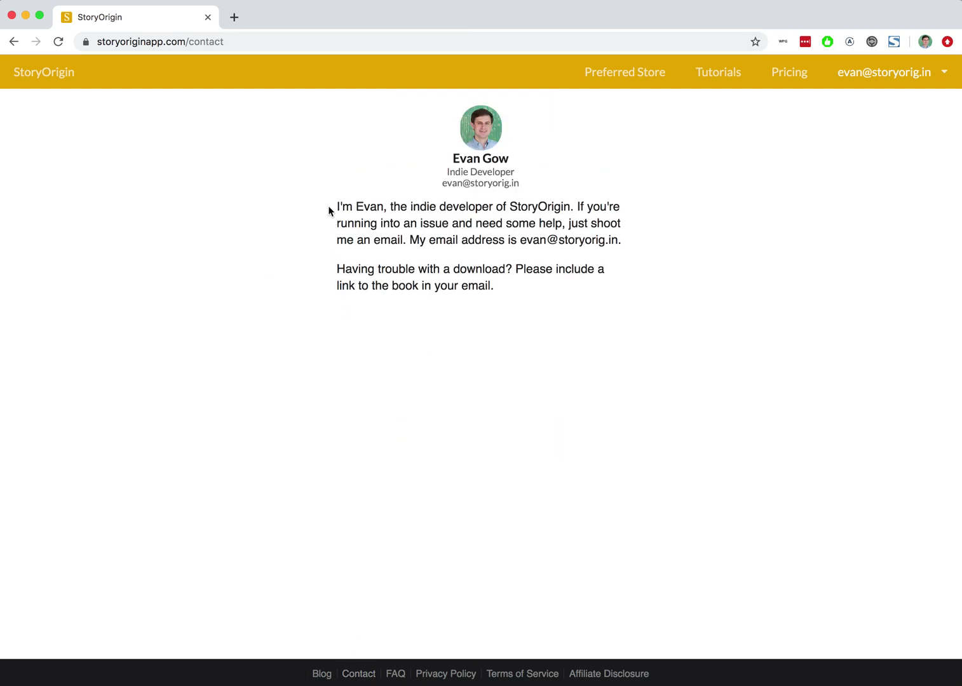